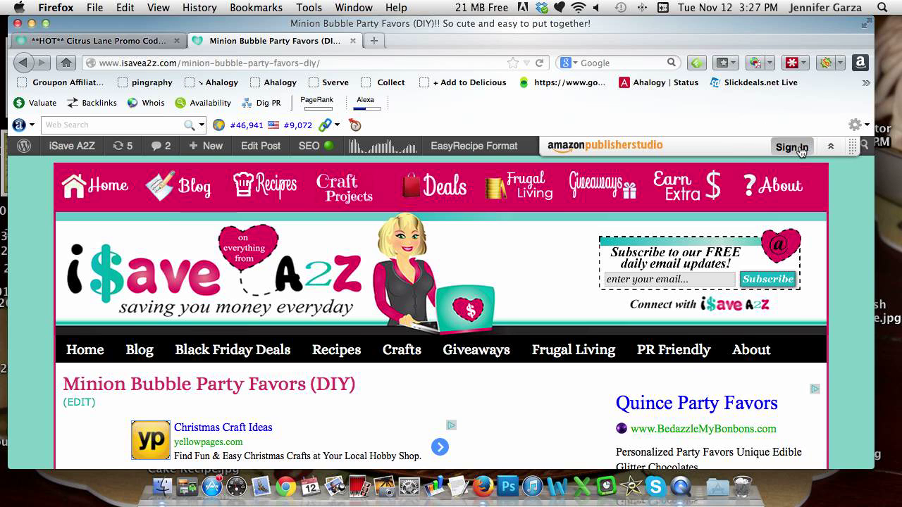
Sign in to Amazon with the password manager's saved login and dismiss the confirmation popup.
{"action": "left_click", "coordinate": [791, 147]}
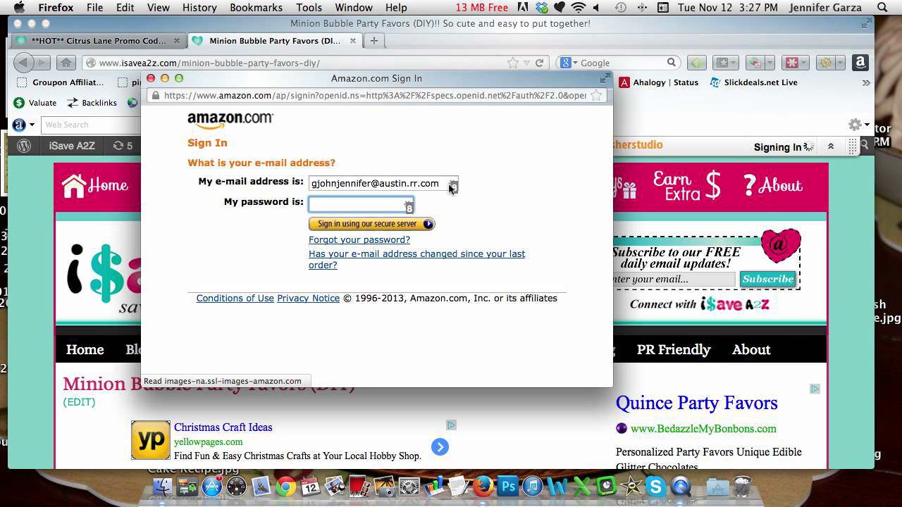
{"action": "left_click", "coordinate": [408, 205]}
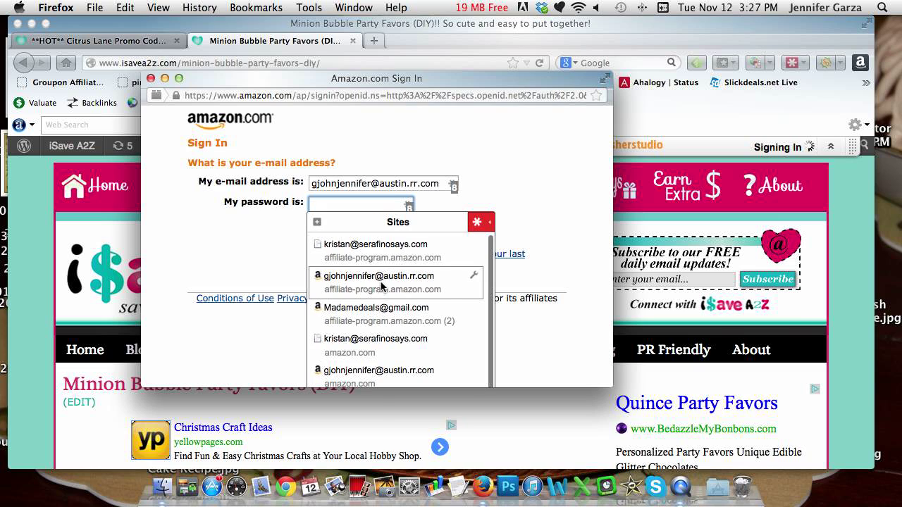
{"action": "left_click", "coordinate": [380, 285]}
{"action": "left_click", "coordinate": [390, 225]}
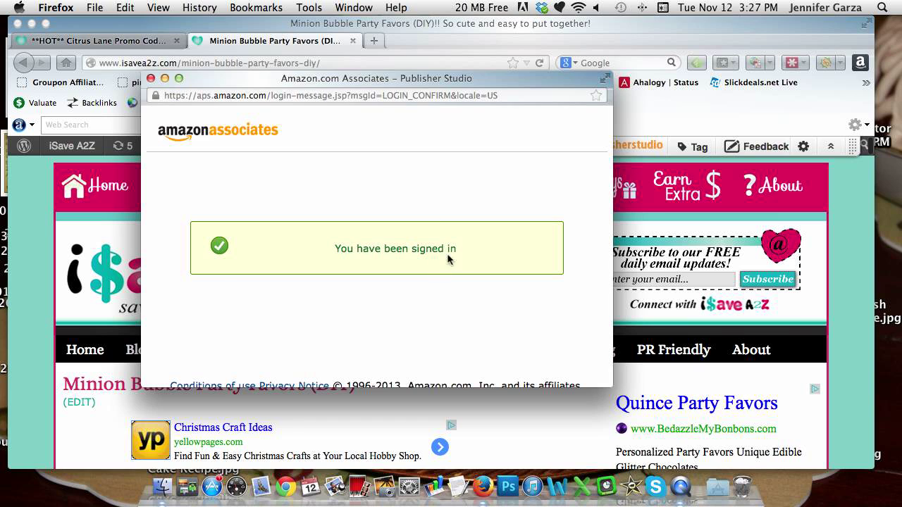
{"action": "left_click", "coordinate": [687, 149]}
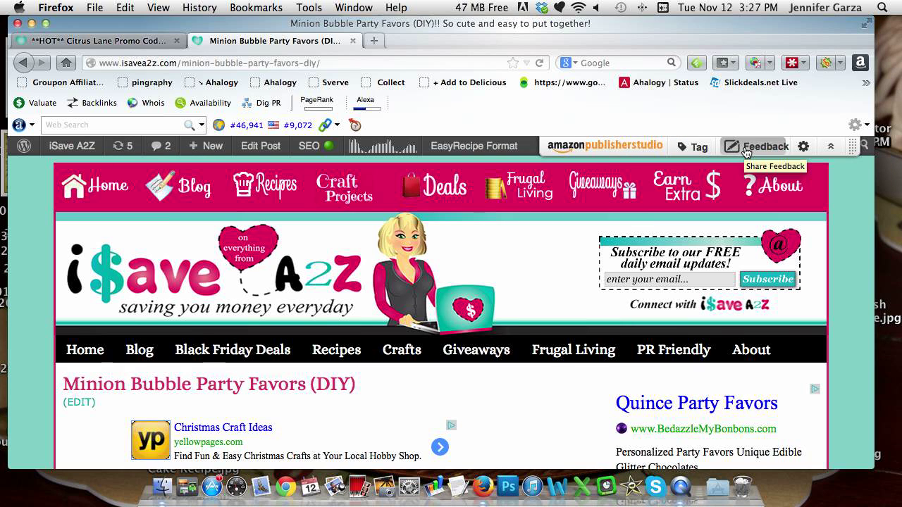
{"action": "left_click", "coordinate": [801, 145]}
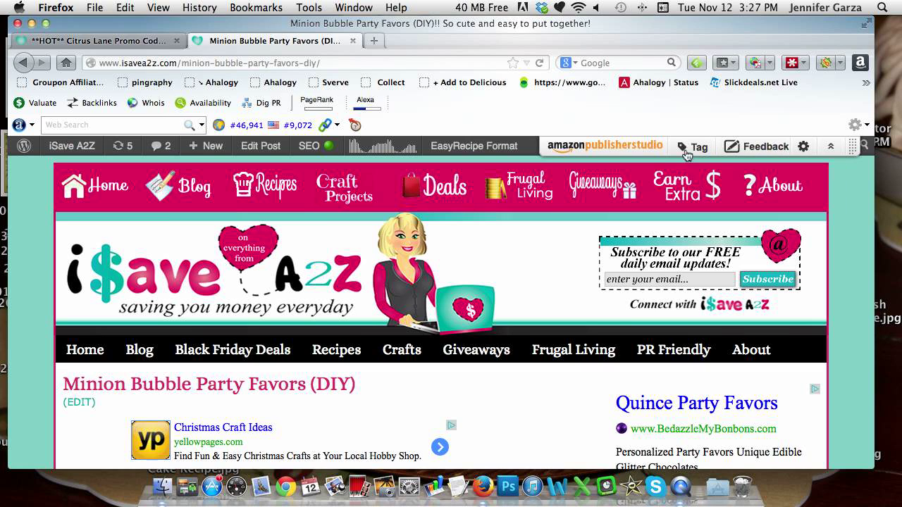
{"action": "left_click", "coordinate": [804, 148]}
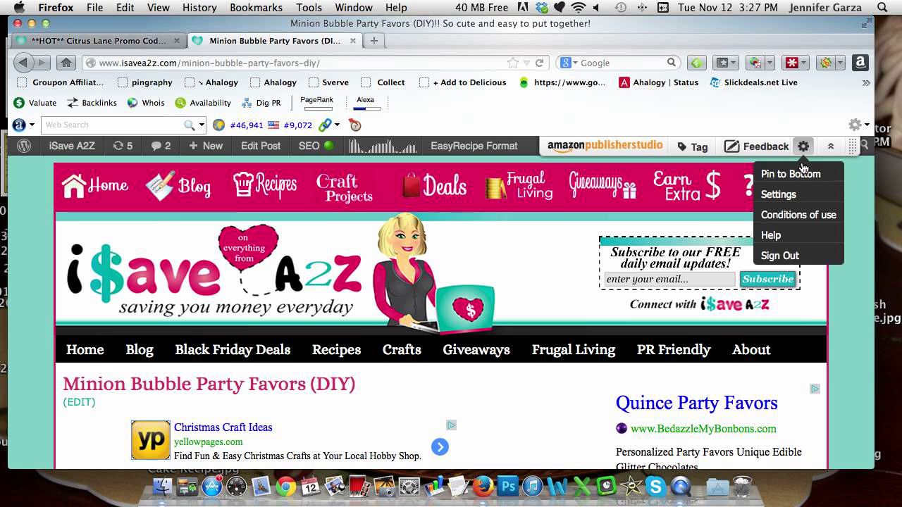
{"action": "left_click", "coordinate": [803, 174]}
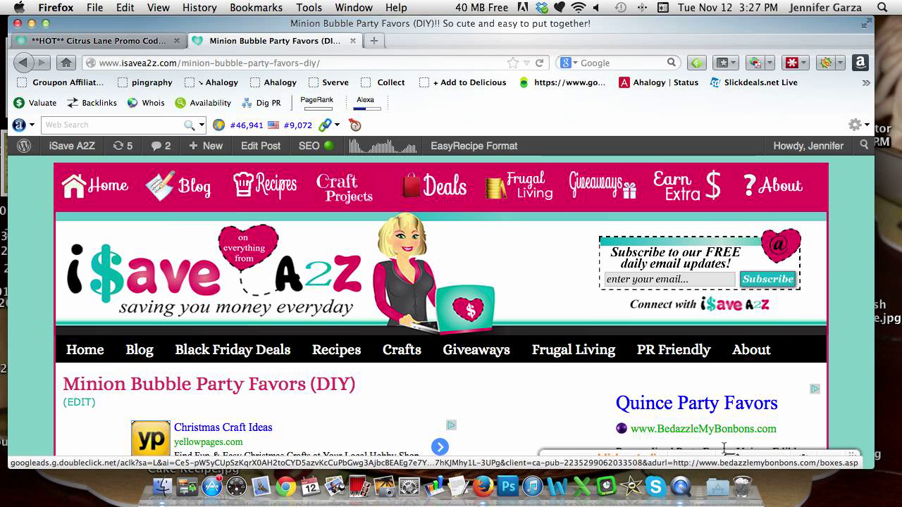
{"action": "mouse_move", "coordinate": [710, 464]}
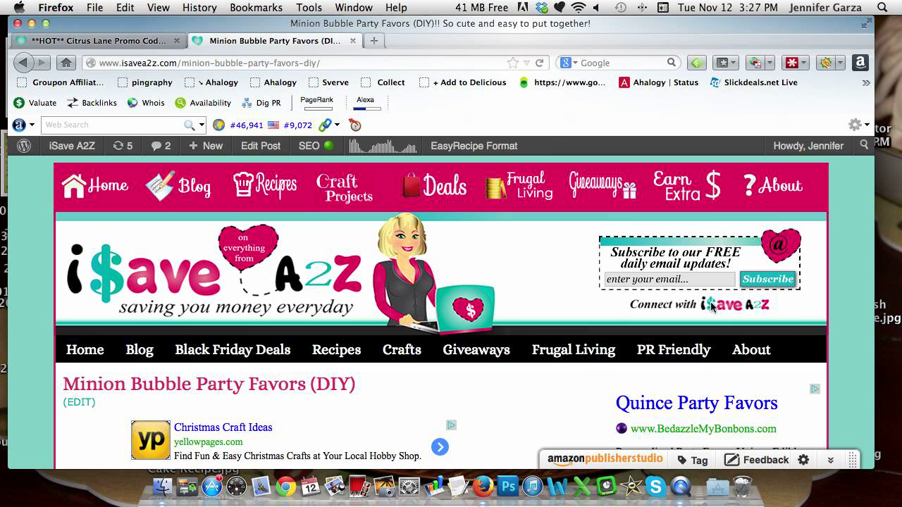
{"action": "left_click", "coordinate": [830, 461]}
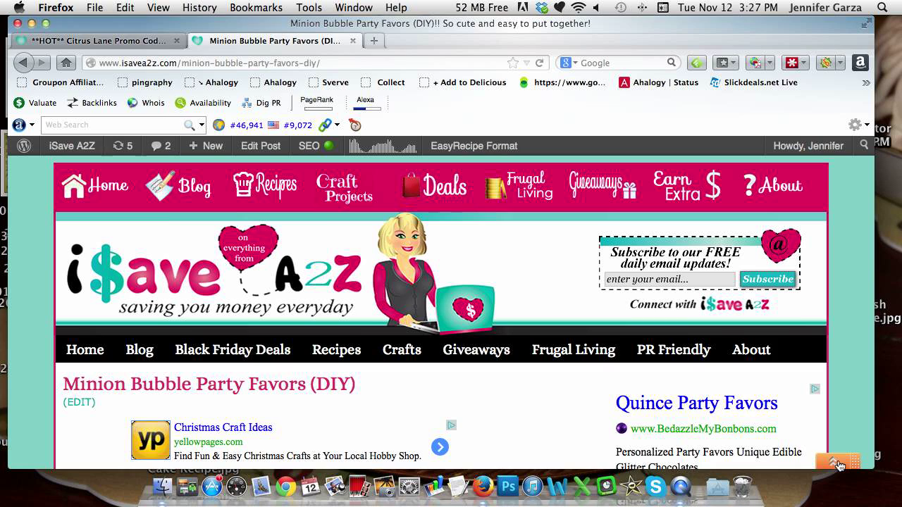
{"action": "left_click", "coordinate": [837, 464]}
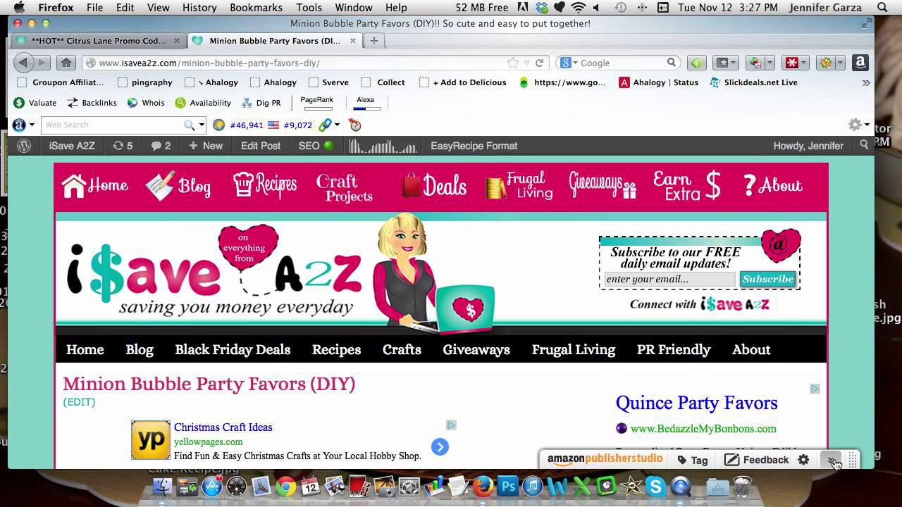
{"action": "left_click", "coordinate": [803, 460]}
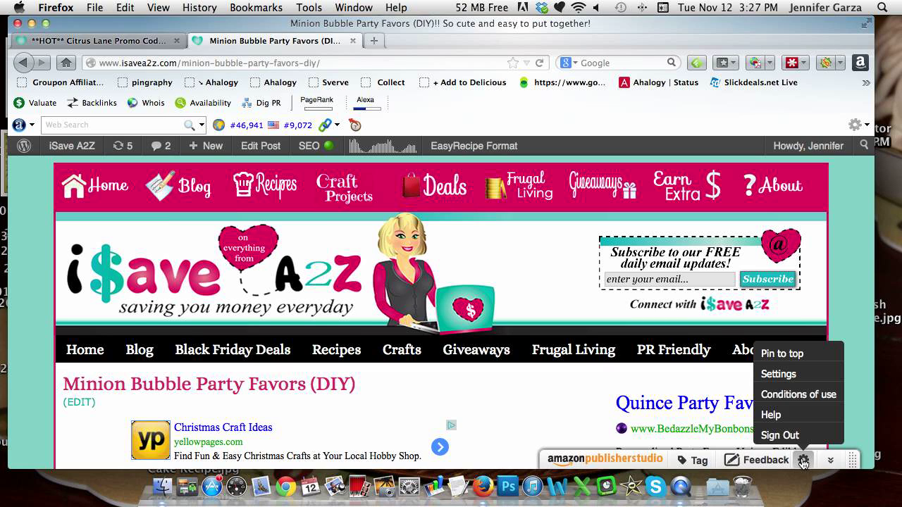
{"action": "left_click", "coordinate": [782, 354]}
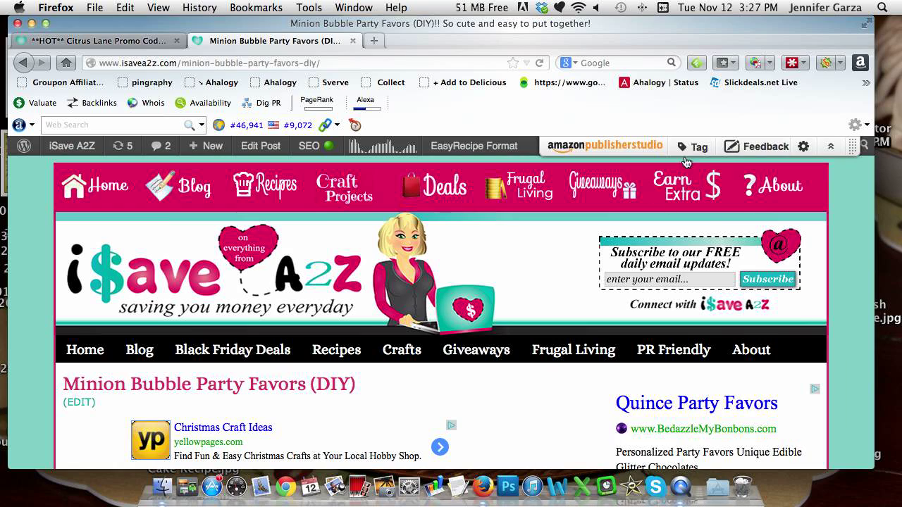
{"action": "scroll", "coordinate": [439, 326], "scroll_direction": "down", "scroll_amount": 3}
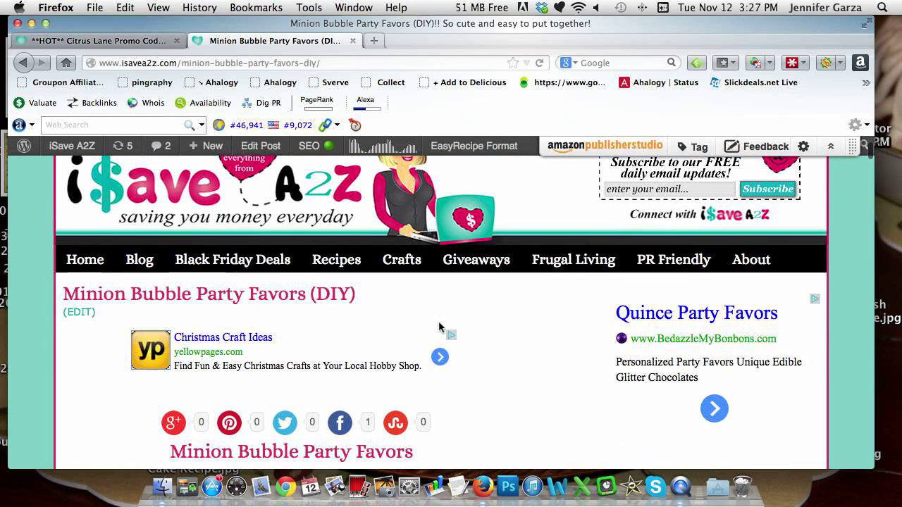
Highlight 'Minion party' in the intro paragraph and show the Tag menu's mode options.
{"action": "scroll", "coordinate": [439, 326], "scroll_direction": "down", "scroll_amount": 10}
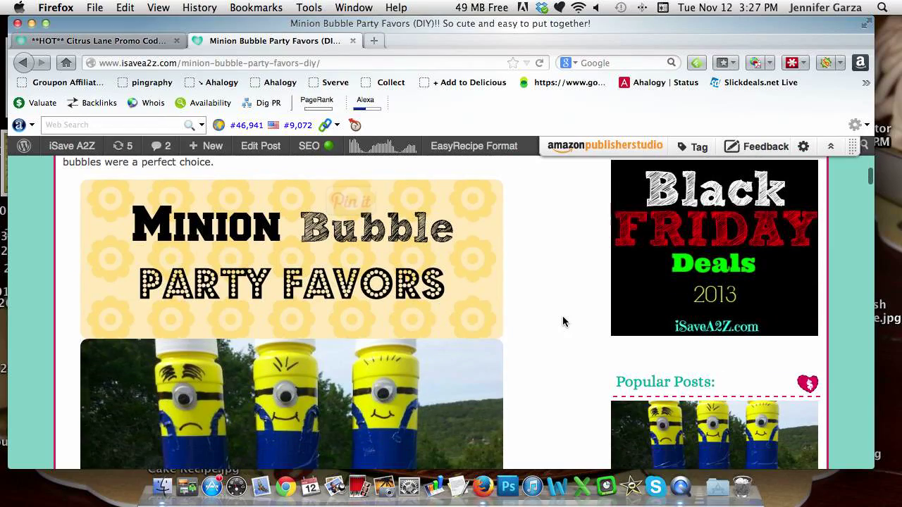
{"action": "scroll", "coordinate": [562, 321], "scroll_direction": "up", "scroll_amount": 5}
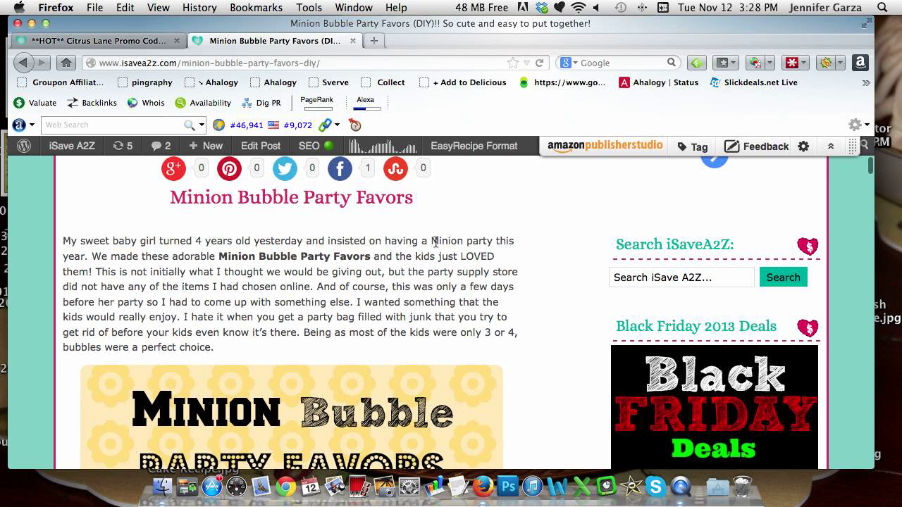
{"action": "left_click_drag", "start_coordinate": [432, 242], "coordinate": [492, 241]}
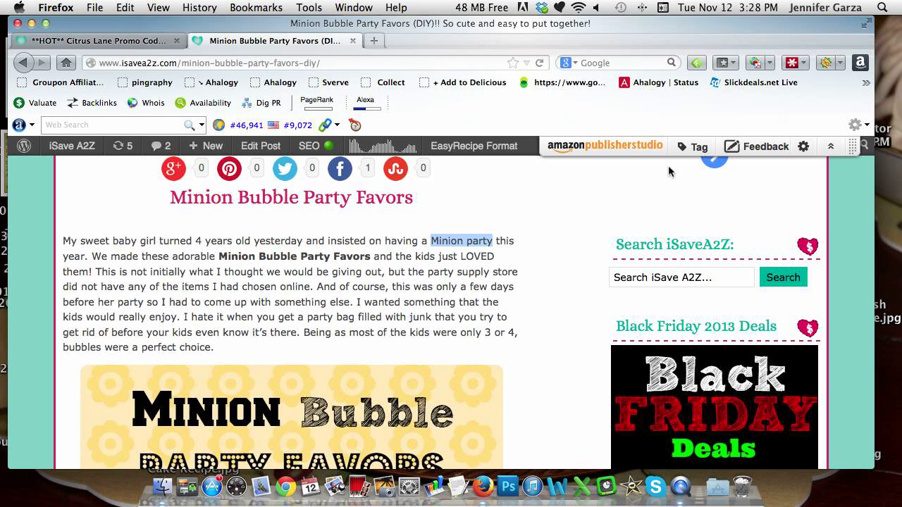
{"action": "left_click", "coordinate": [696, 148]}
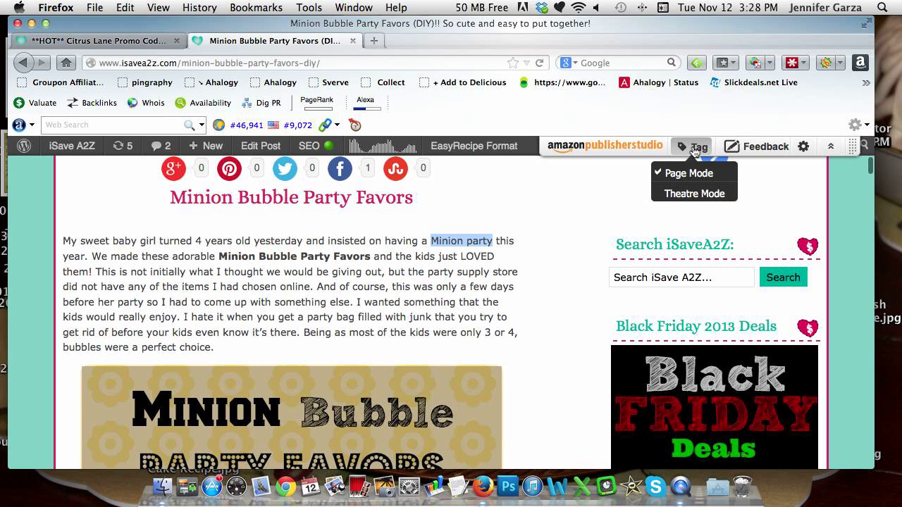
Tag 'Minion party' in Page Mode as a link to Despicable Me 2 Party Hats, 8-Piece.
{"action": "left_click", "coordinate": [675, 173]}
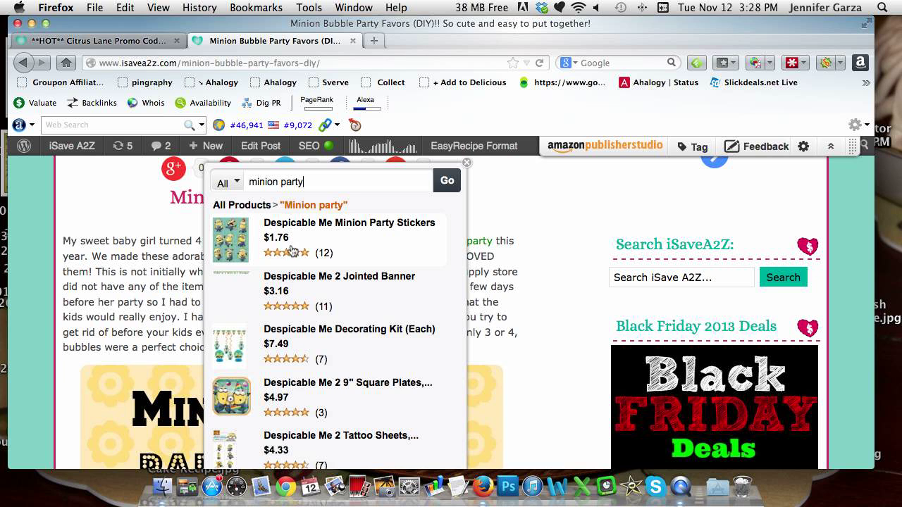
{"action": "scroll", "coordinate": [294, 288], "scroll_direction": "down", "scroll_amount": 8}
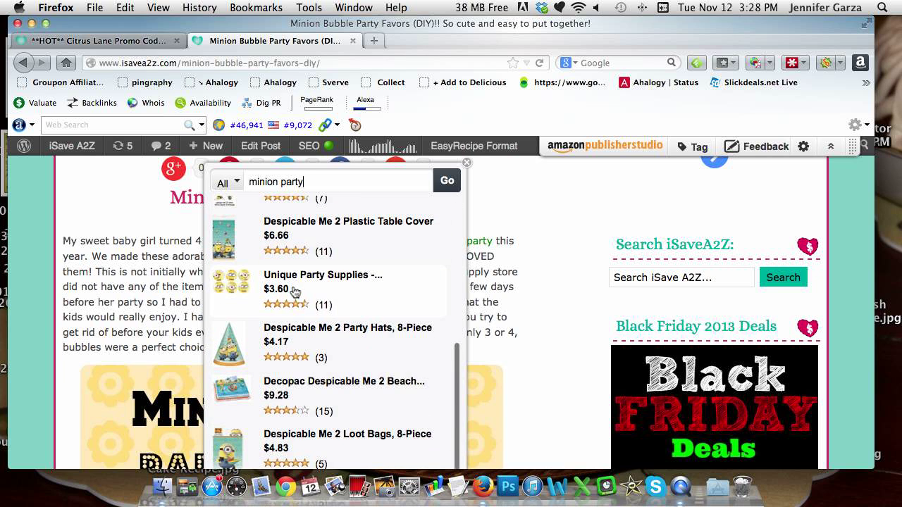
{"action": "scroll", "coordinate": [287, 329], "scroll_direction": "down", "scroll_amount": 3}
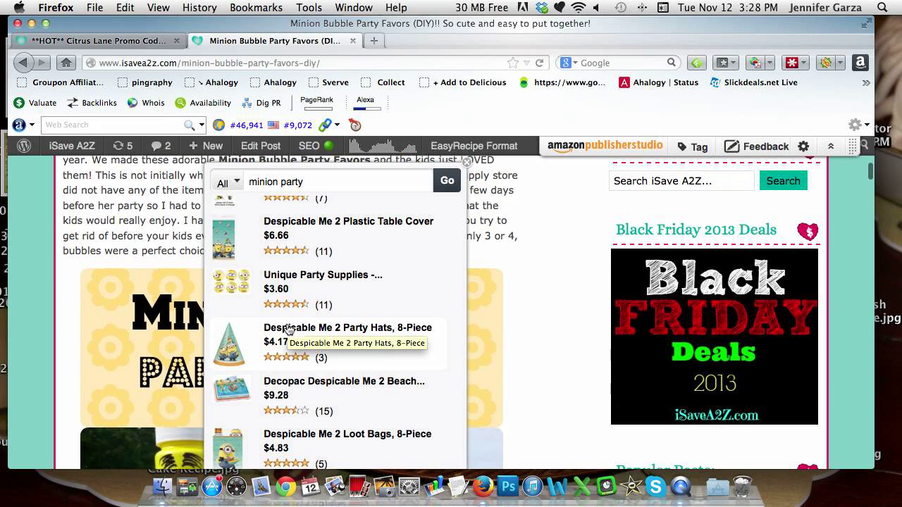
{"action": "key", "text": "Escape"}
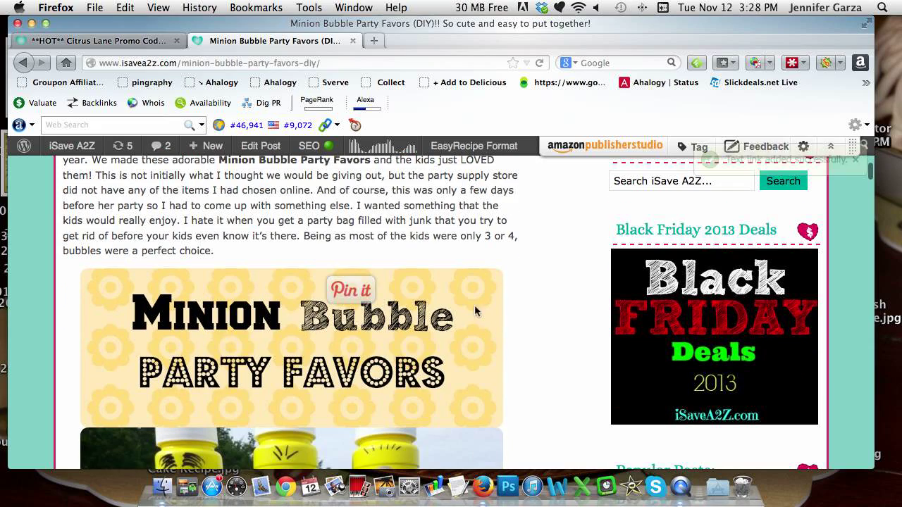
{"action": "scroll", "coordinate": [474, 313], "scroll_direction": "up", "scroll_amount": 5}
{"action": "mouse_move", "coordinate": [466, 311]}
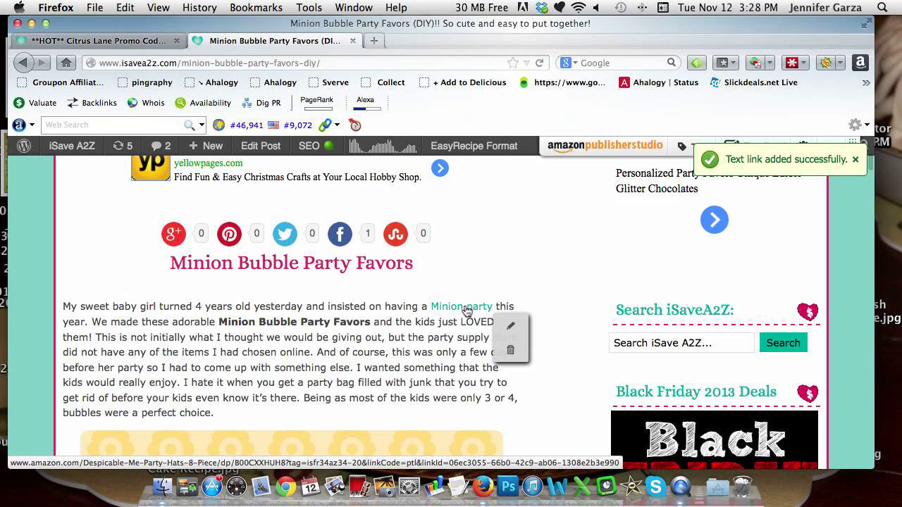
{"action": "scroll", "coordinate": [584, 317], "scroll_direction": "down", "scroll_amount": 10}
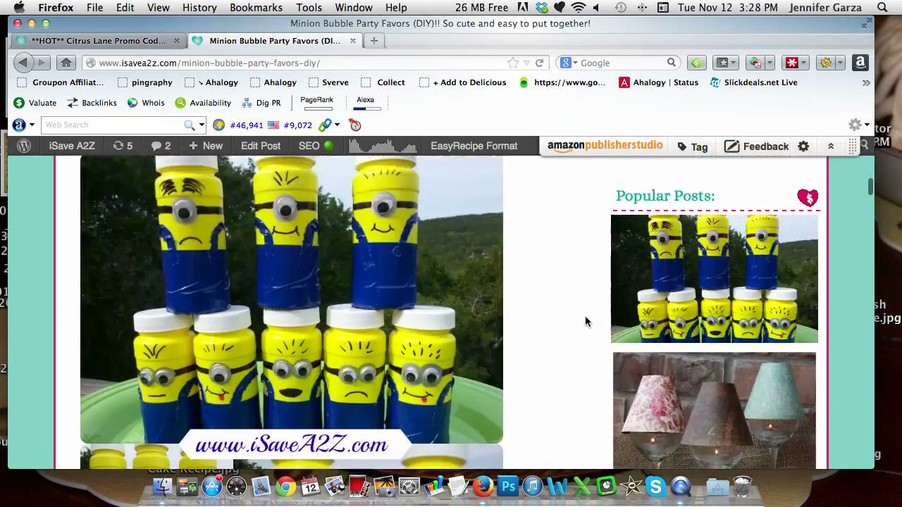
{"action": "scroll", "coordinate": [584, 317], "scroll_direction": "down", "scroll_amount": 3}
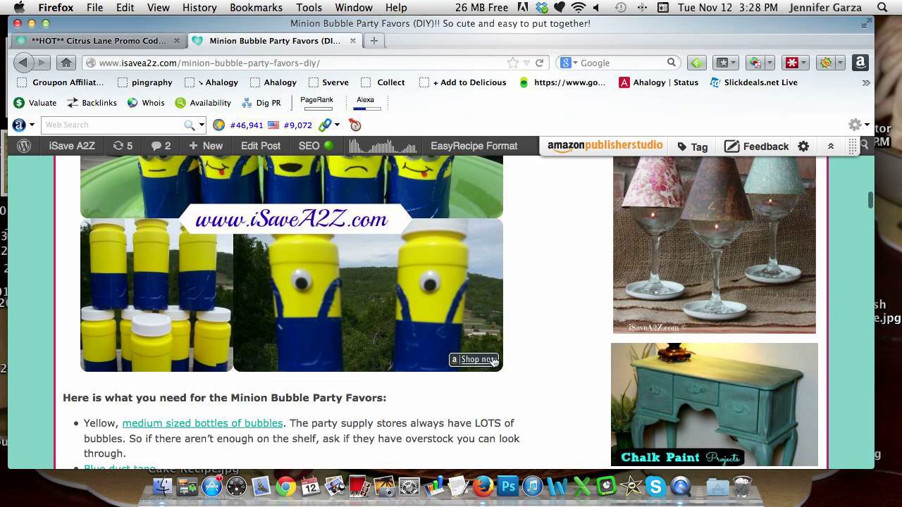
{"action": "mouse_move", "coordinate": [493, 361]}
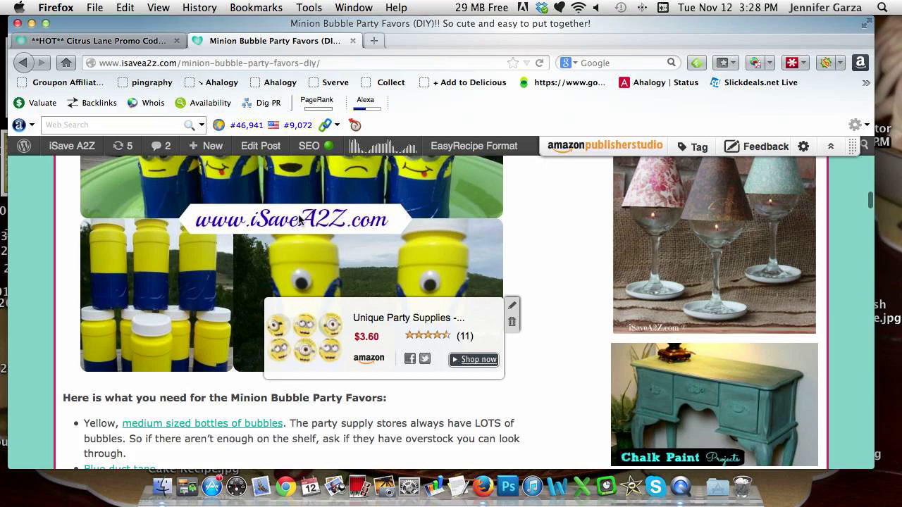
{"action": "scroll", "coordinate": [559, 295], "scroll_direction": "down", "scroll_amount": 14}
{"action": "scroll", "coordinate": [559, 295], "scroll_direction": "down", "scroll_amount": 12}
{"action": "scroll", "coordinate": [559, 294], "scroll_direction": "up", "scroll_amount": 3}
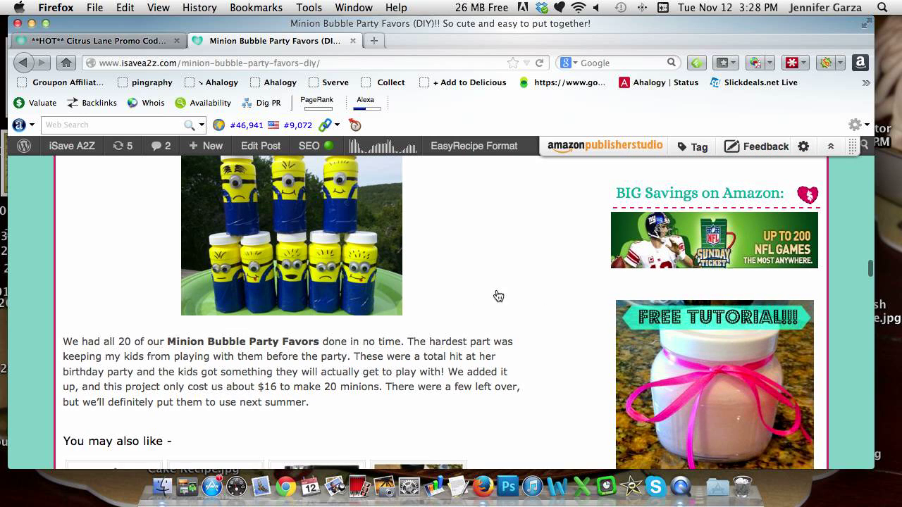
View the minion photo's attachment page, then return to the Minion Bubble Party Favors post.
{"action": "left_click", "coordinate": [377, 301]}
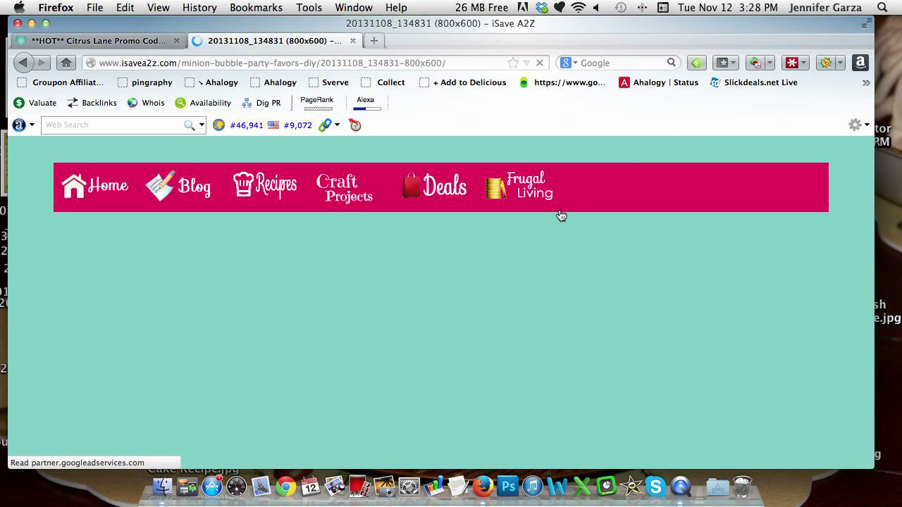
{"action": "scroll", "coordinate": [520, 246], "scroll_direction": "down", "scroll_amount": 3}
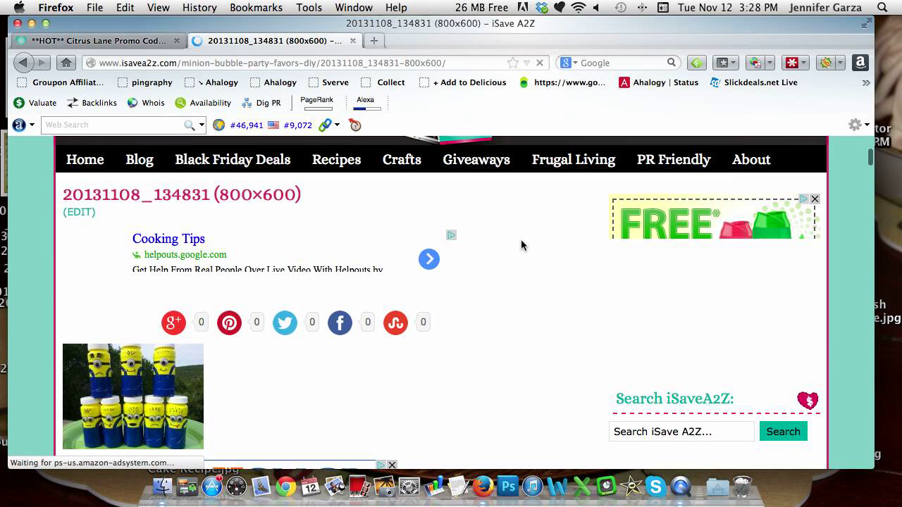
{"action": "scroll", "coordinate": [557, 230], "scroll_direction": "down", "scroll_amount": 1}
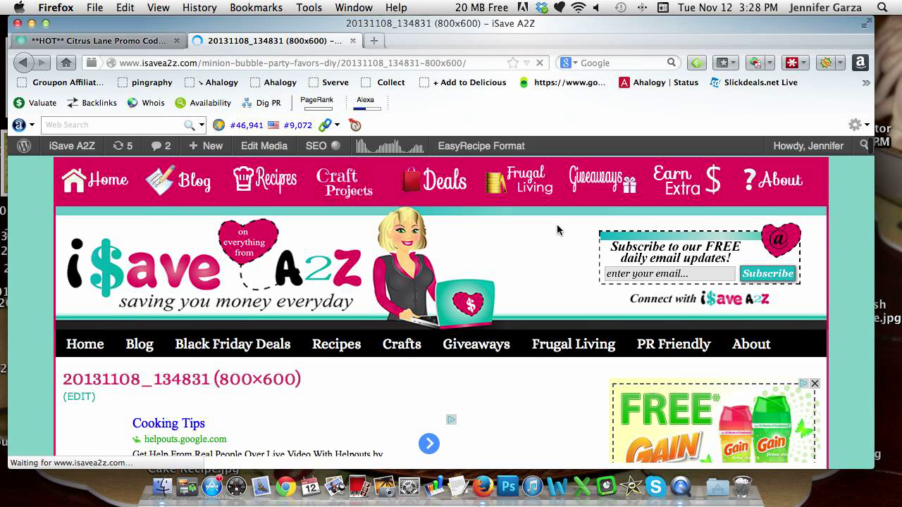
{"action": "scroll", "coordinate": [555, 239], "scroll_direction": "down", "scroll_amount": 15}
{"action": "scroll", "coordinate": [294, 273], "scroll_direction": "up", "scroll_amount": 10}
{"action": "left_click", "coordinate": [23, 62]}
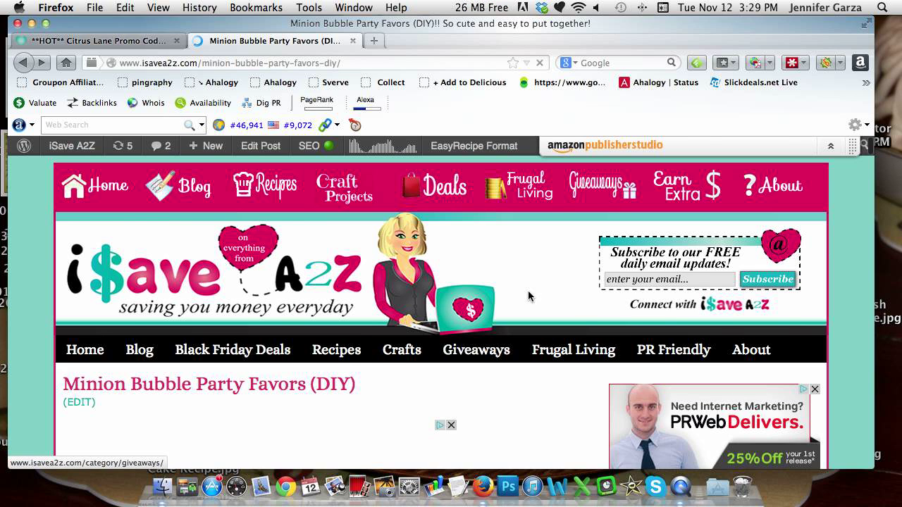
Switch Amazon Publisher Studio tagging to Page Mode.
{"action": "scroll", "coordinate": [528, 291], "scroll_direction": "down", "scroll_amount": 7}
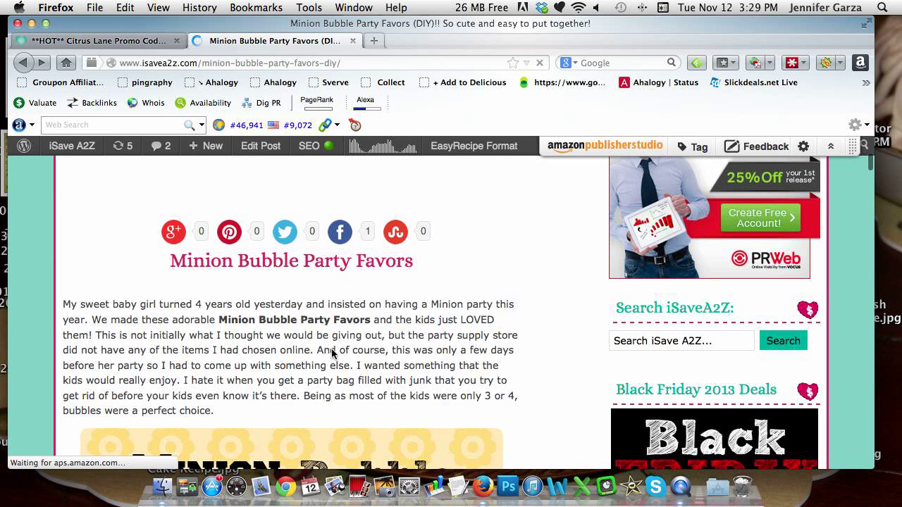
{"action": "scroll", "coordinate": [600, 217], "scroll_direction": "down", "scroll_amount": 7}
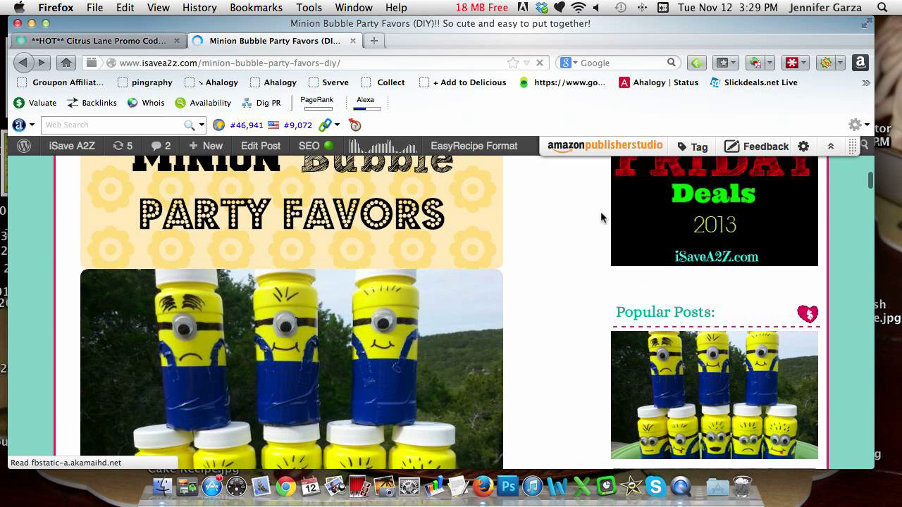
{"action": "left_click", "coordinate": [698, 146]}
{"action": "left_click", "coordinate": [689, 176]}
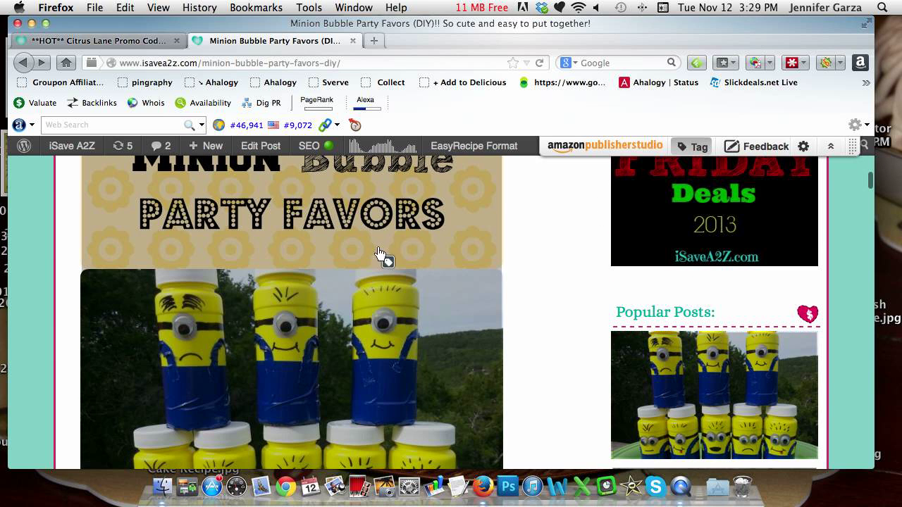
Confirm Page Mode is active and scroll to the finished minions photo.
{"action": "scroll", "coordinate": [592, 285], "scroll_direction": "down", "scroll_amount": 8}
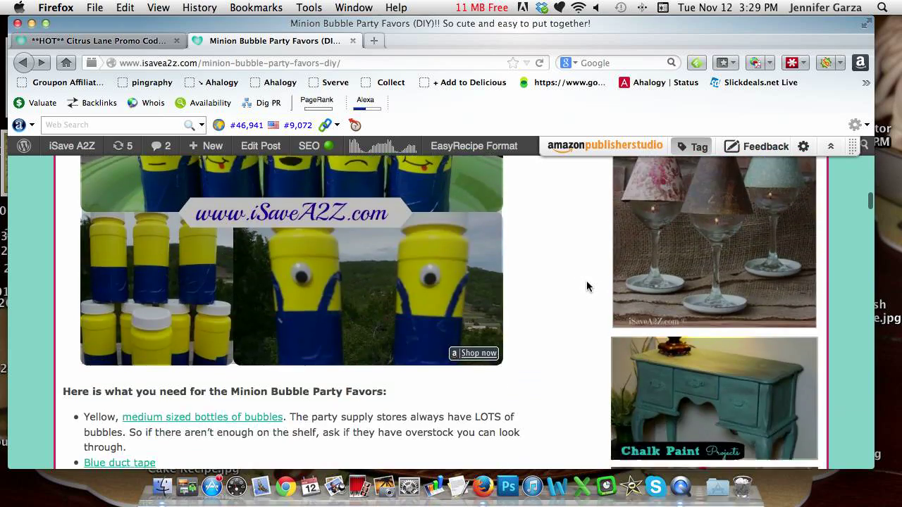
{"action": "scroll", "coordinate": [587, 287], "scroll_direction": "down", "scroll_amount": 10}
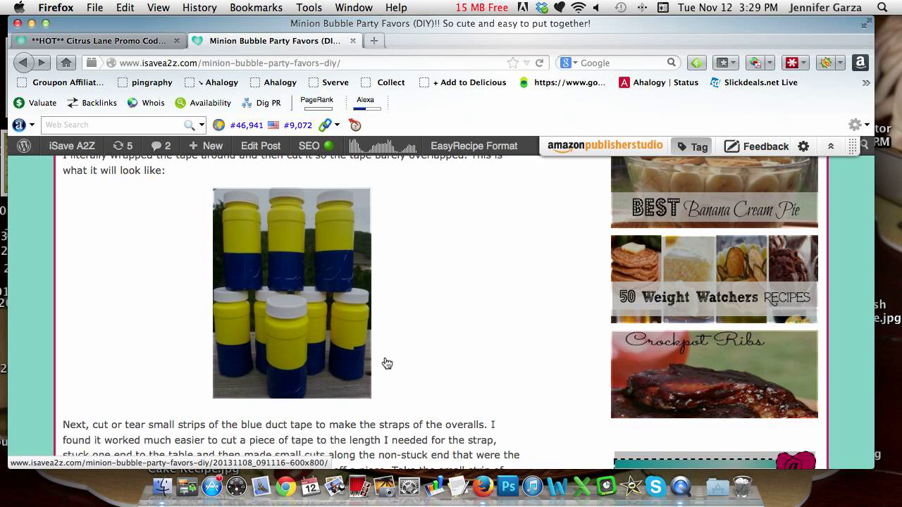
{"action": "left_click", "coordinate": [682, 149]}
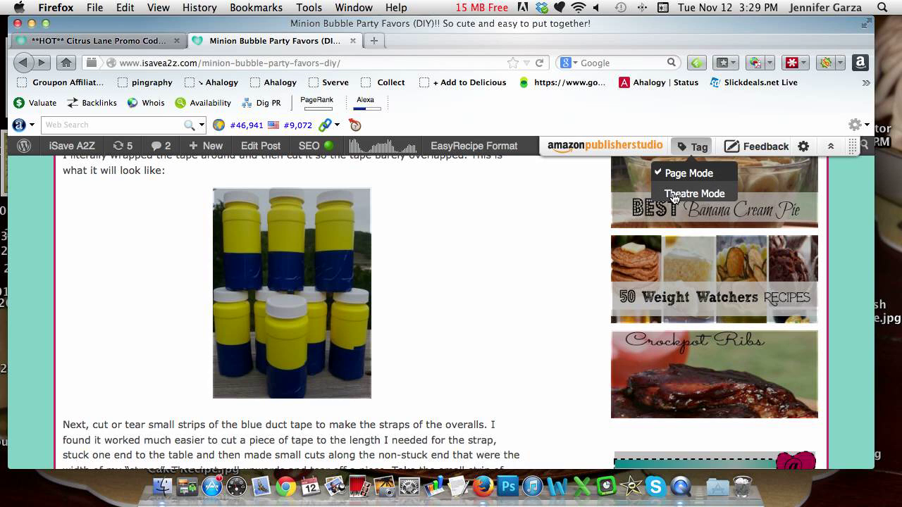
{"action": "left_click", "coordinate": [682, 149]}
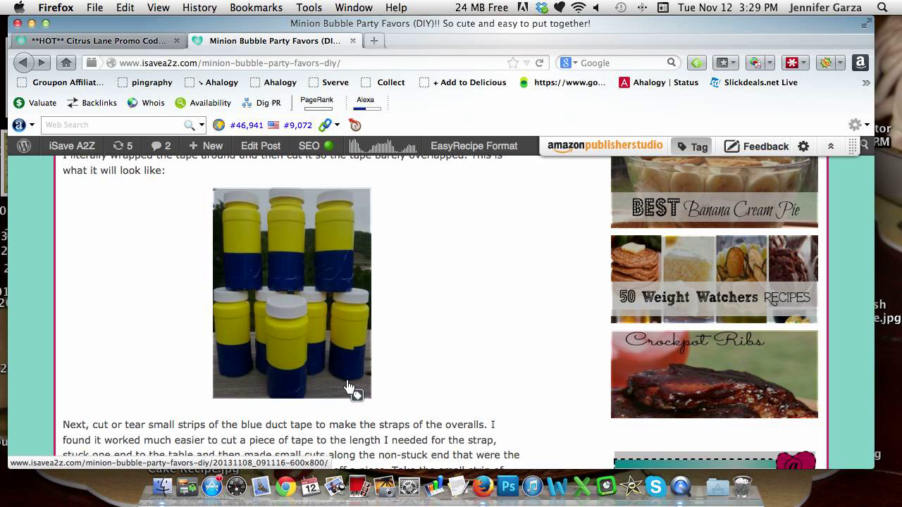
{"action": "scroll", "coordinate": [403, 362], "scroll_direction": "down", "scroll_amount": 10}
{"action": "scroll", "coordinate": [403, 363], "scroll_direction": "down", "scroll_amount": 10}
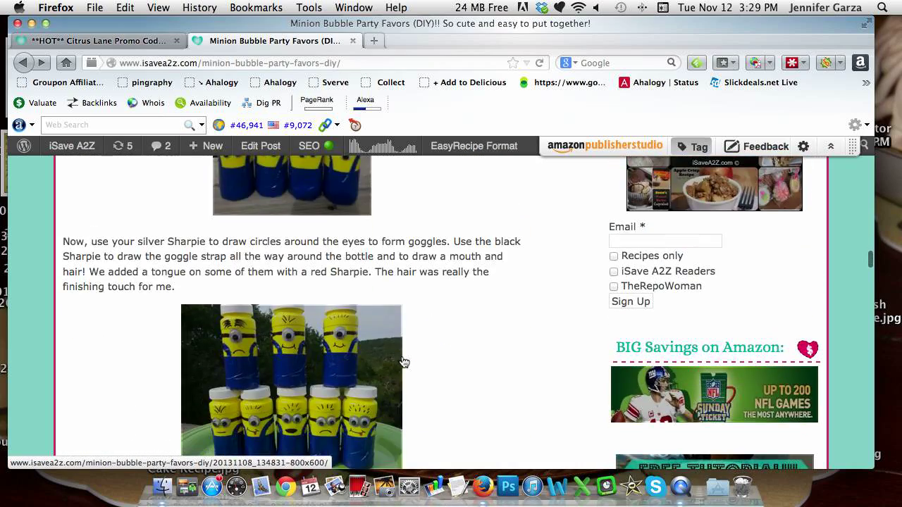
{"action": "scroll", "coordinate": [401, 275], "scroll_direction": "up", "scroll_amount": 2}
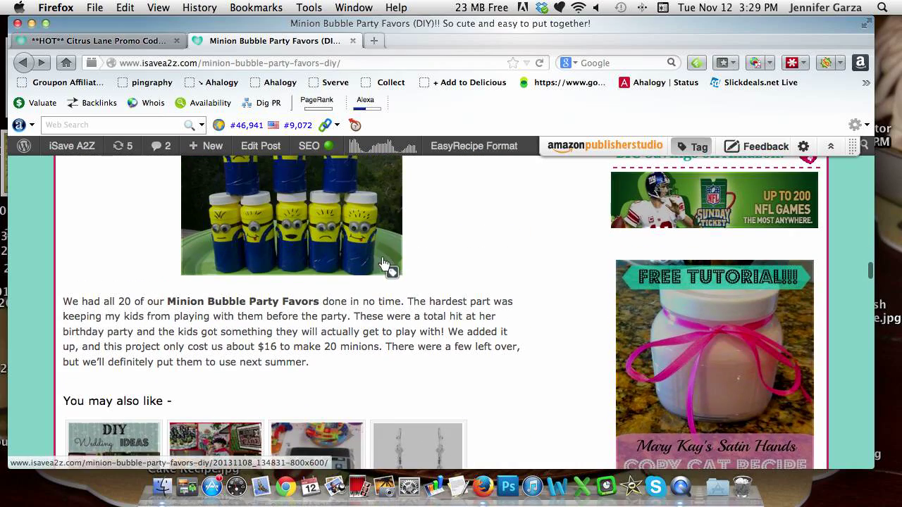
Search 'bubbles', choose 'bubbles for kids', and pin Rhode Island Novelty Bubble bottles ($5.38) to the photo.
{"action": "mouse_move", "coordinate": [401, 272]}
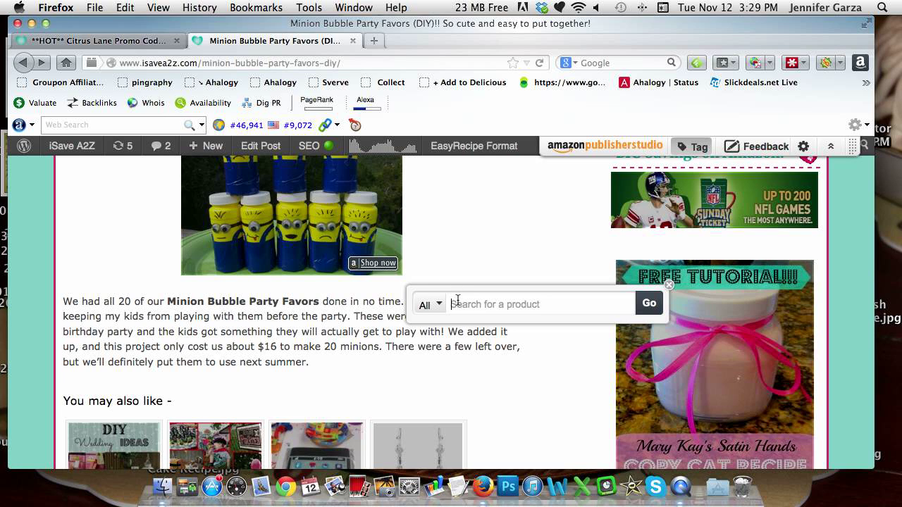
{"action": "type", "text": "bubbles"}
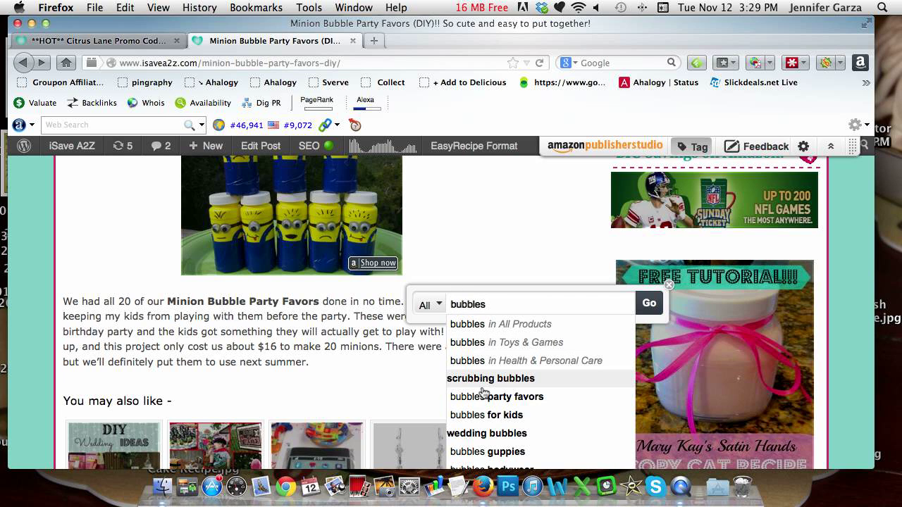
{"action": "left_click", "coordinate": [487, 414]}
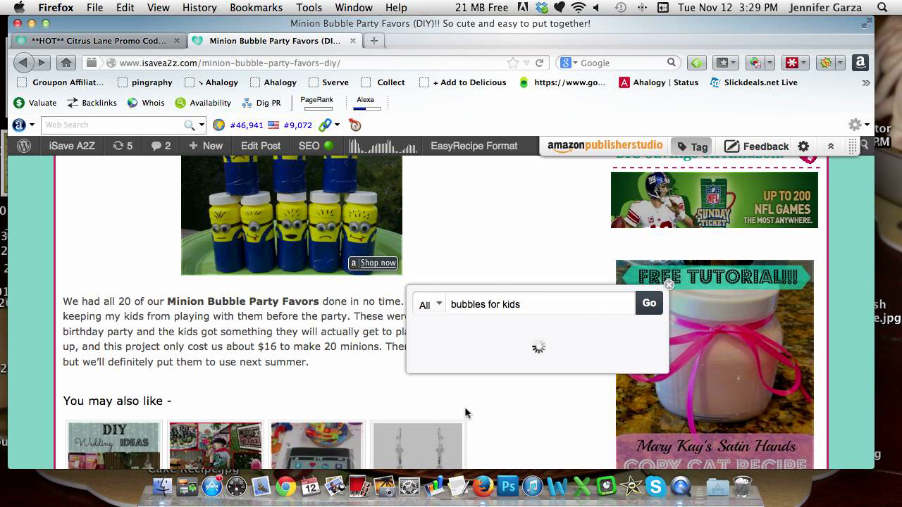
{"action": "left_click", "coordinate": [511, 254]}
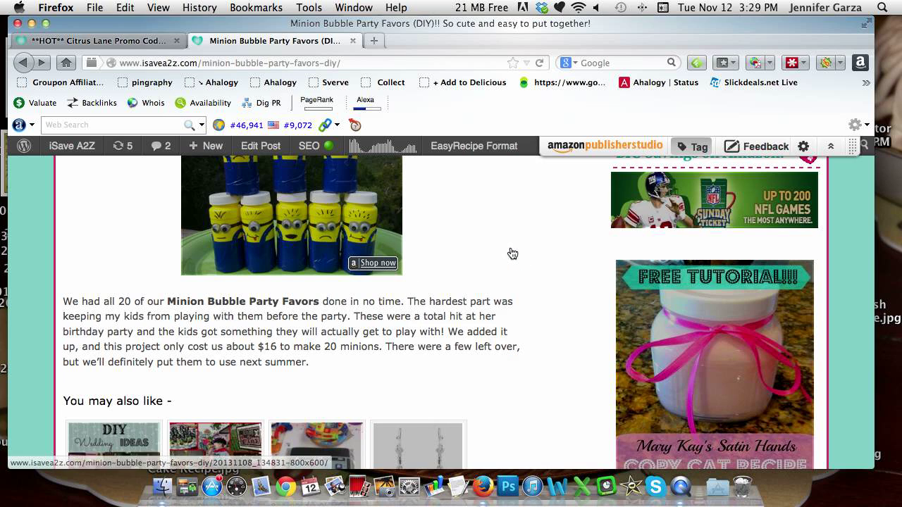
{"action": "mouse_move", "coordinate": [375, 268]}
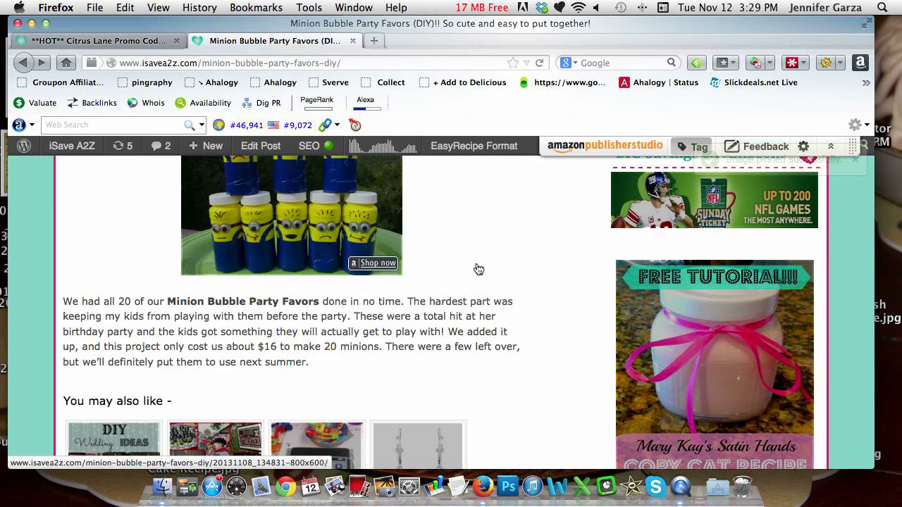
Select 'Sharpie' in the goggles paragraph and link it to the $3.86 Sharpie Fine Point Permanent marker.
{"action": "scroll", "coordinate": [474, 275], "scroll_direction": "up", "scroll_amount": 3}
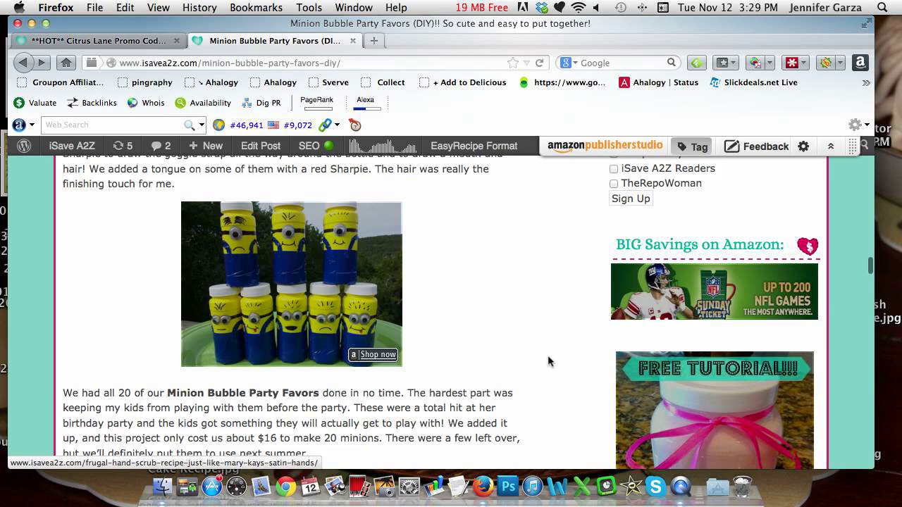
{"action": "scroll", "coordinate": [548, 355], "scroll_direction": "down", "scroll_amount": 6}
{"action": "scroll", "coordinate": [548, 359], "scroll_direction": "up", "scroll_amount": 8}
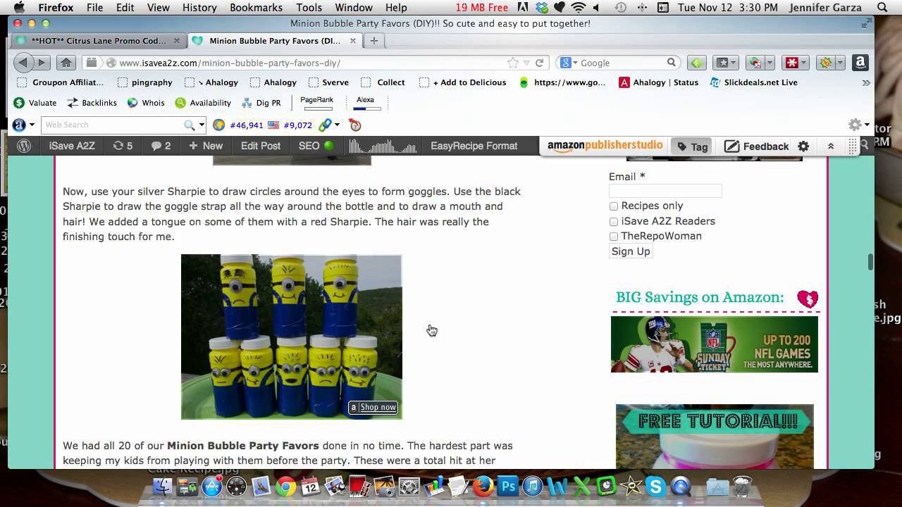
{"action": "scroll", "coordinate": [469, 304], "scroll_direction": "down", "scroll_amount": 3}
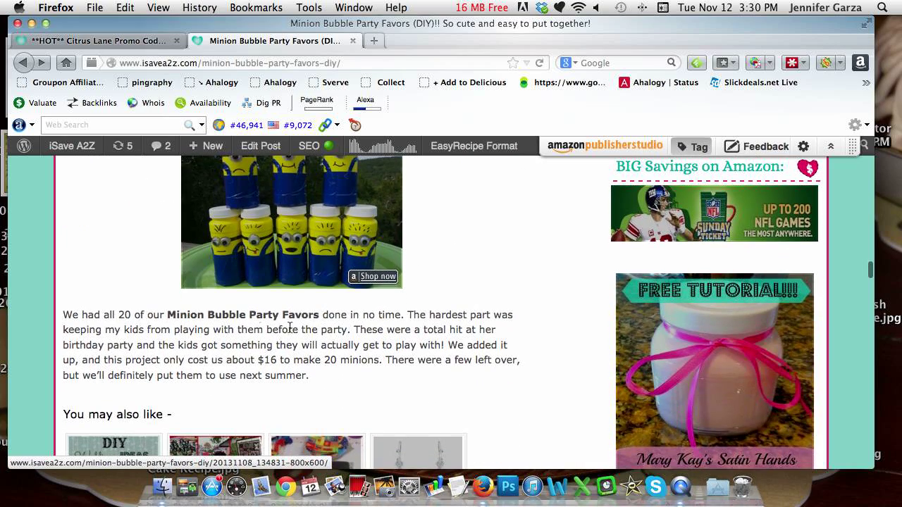
{"action": "scroll", "coordinate": [477, 352], "scroll_direction": "down", "scroll_amount": 10}
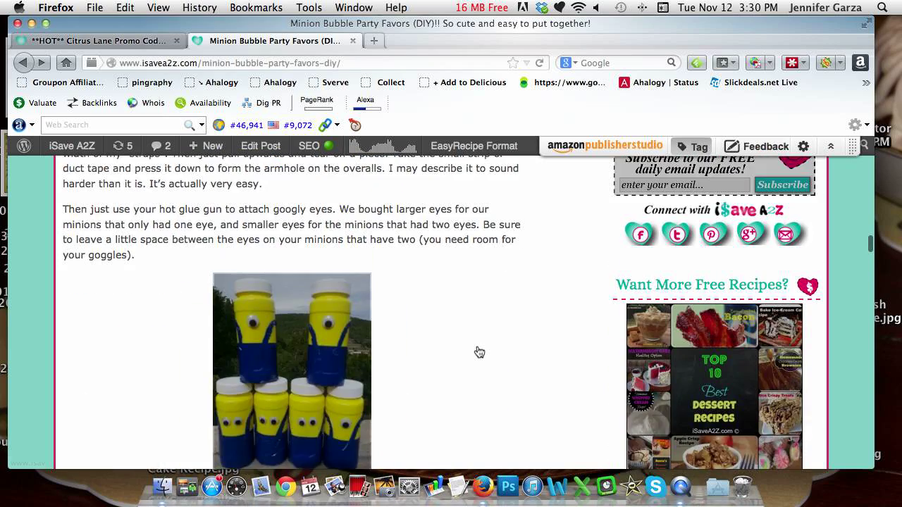
{"action": "scroll", "coordinate": [479, 352], "scroll_direction": "down", "scroll_amount": 3}
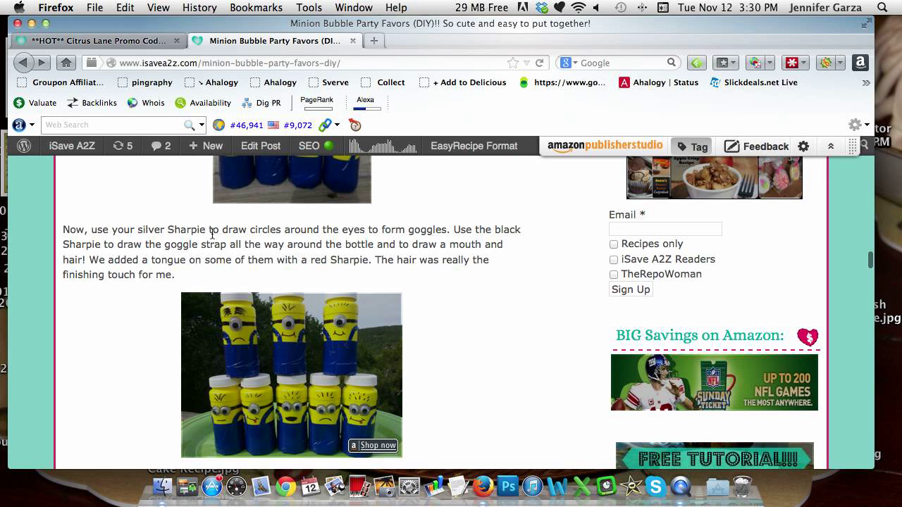
{"action": "left_click_drag", "start_coordinate": [168, 231], "coordinate": [206, 232]}
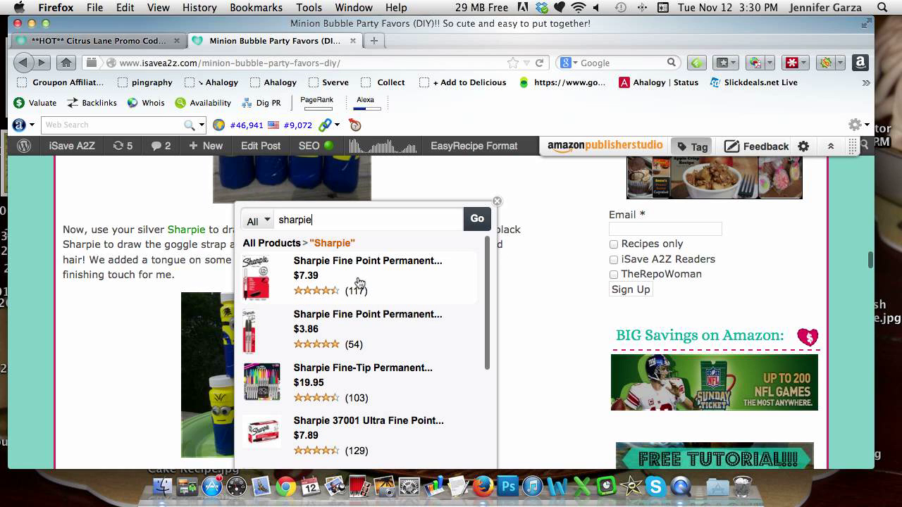
{"action": "left_click", "coordinate": [332, 314]}
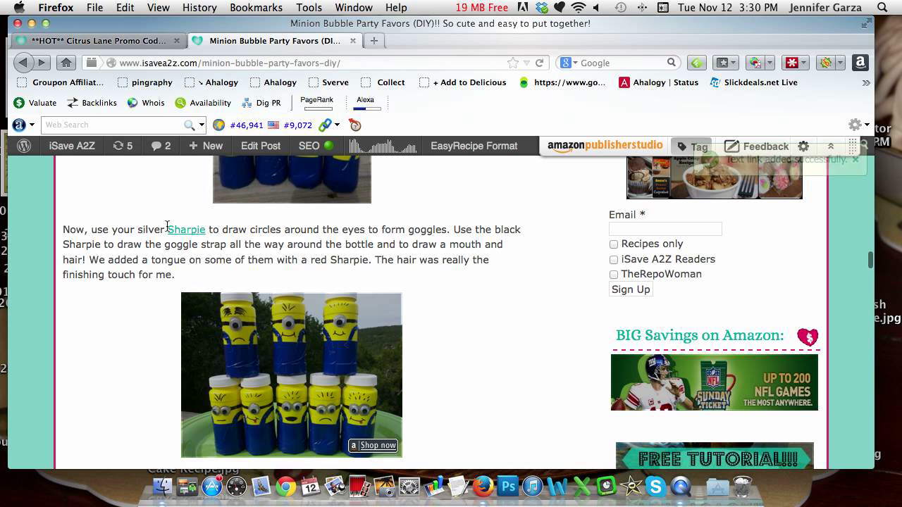
Scroll to the top of the Minion Bubble Party Favors post and collapse the Amazon Publisher Studio toolbar.
{"action": "scroll", "coordinate": [525, 296], "scroll_direction": "up", "scroll_amount": 3}
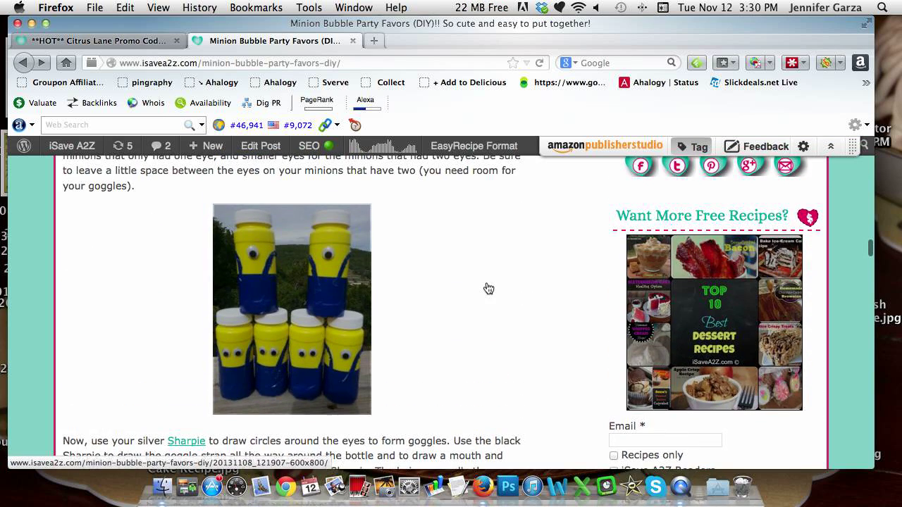
{"action": "scroll", "coordinate": [493, 296], "scroll_direction": "up", "scroll_amount": 3}
{"action": "mouse_move", "coordinate": [689, 148]}
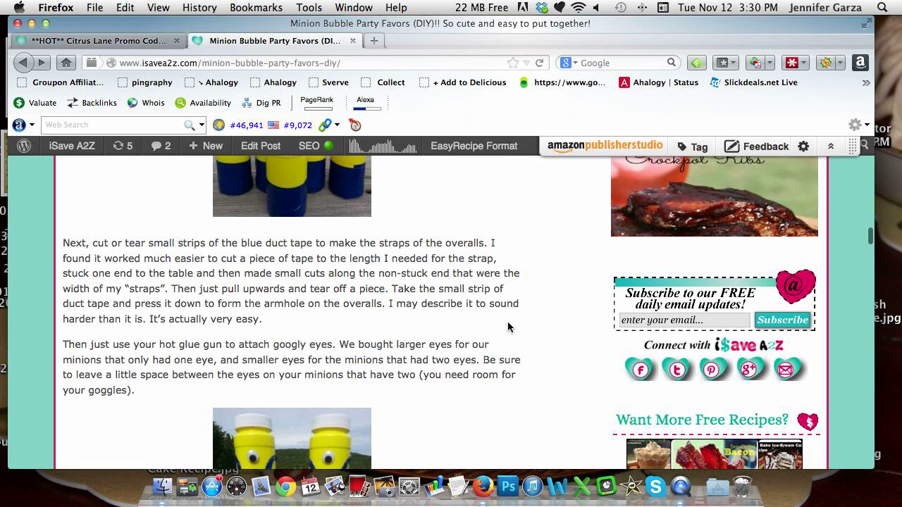
{"action": "scroll", "coordinate": [507, 324], "scroll_direction": "up", "scroll_amount": 6}
{"action": "scroll", "coordinate": [509, 334], "scroll_direction": "up", "scroll_amount": 10}
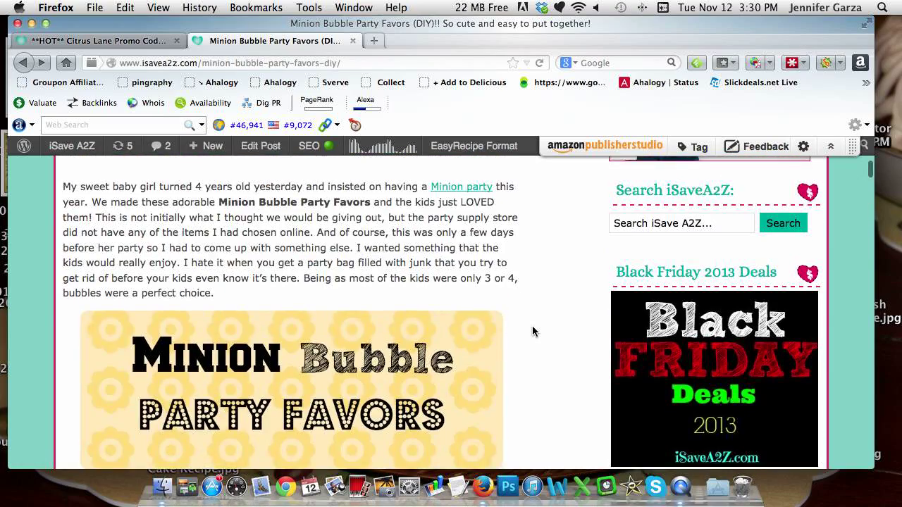
{"action": "scroll", "coordinate": [533, 331], "scroll_direction": "down", "scroll_amount": 3}
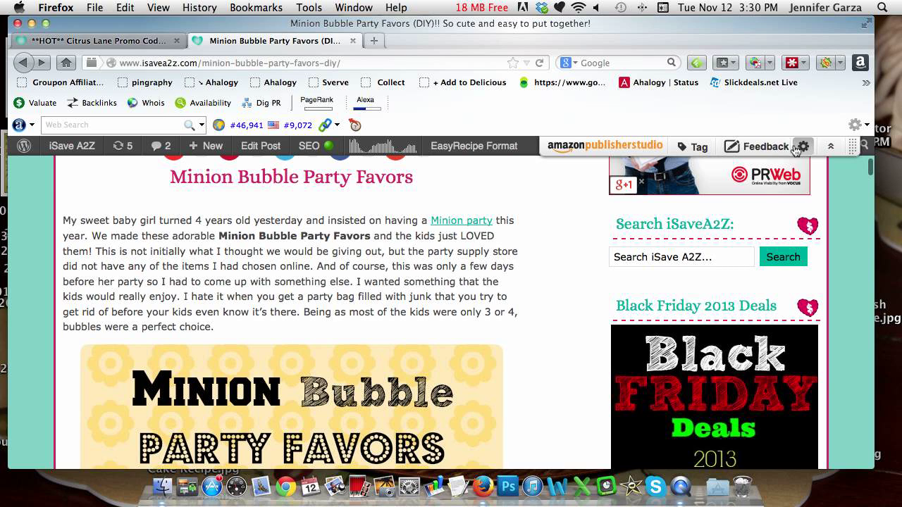
{"action": "left_click", "coordinate": [830, 150]}
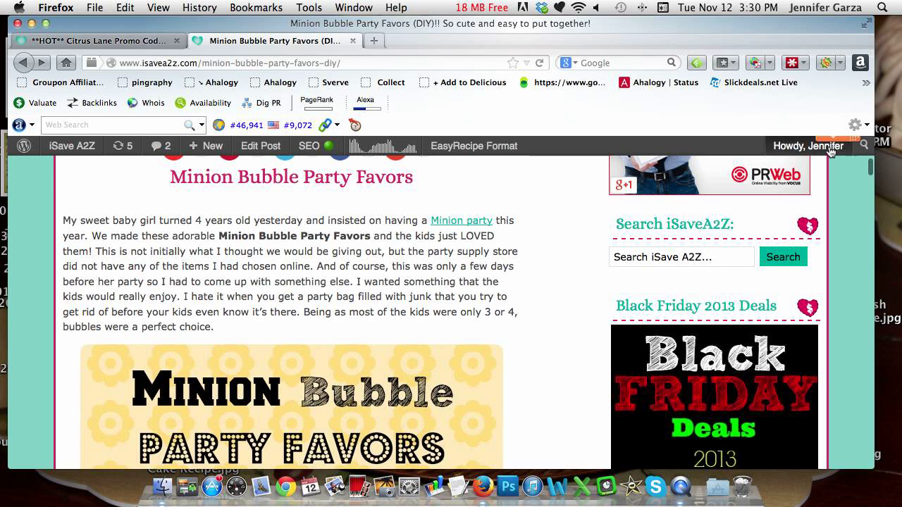